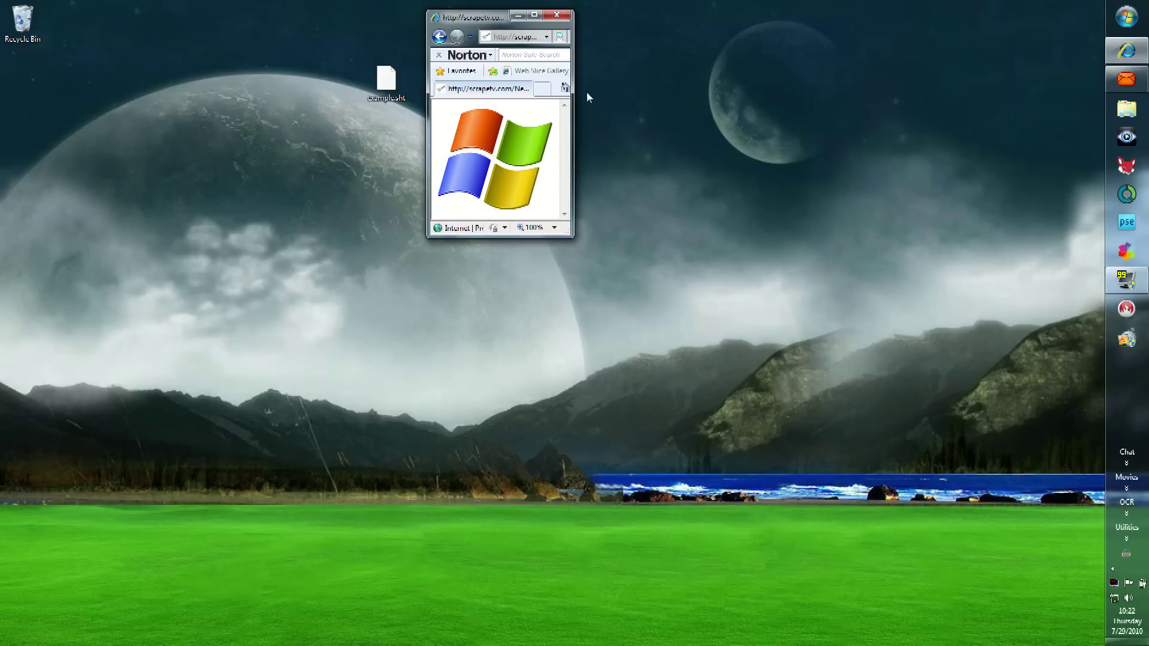
Close the Internet Explorer window showing the Windows logo
left_click(561, 16)
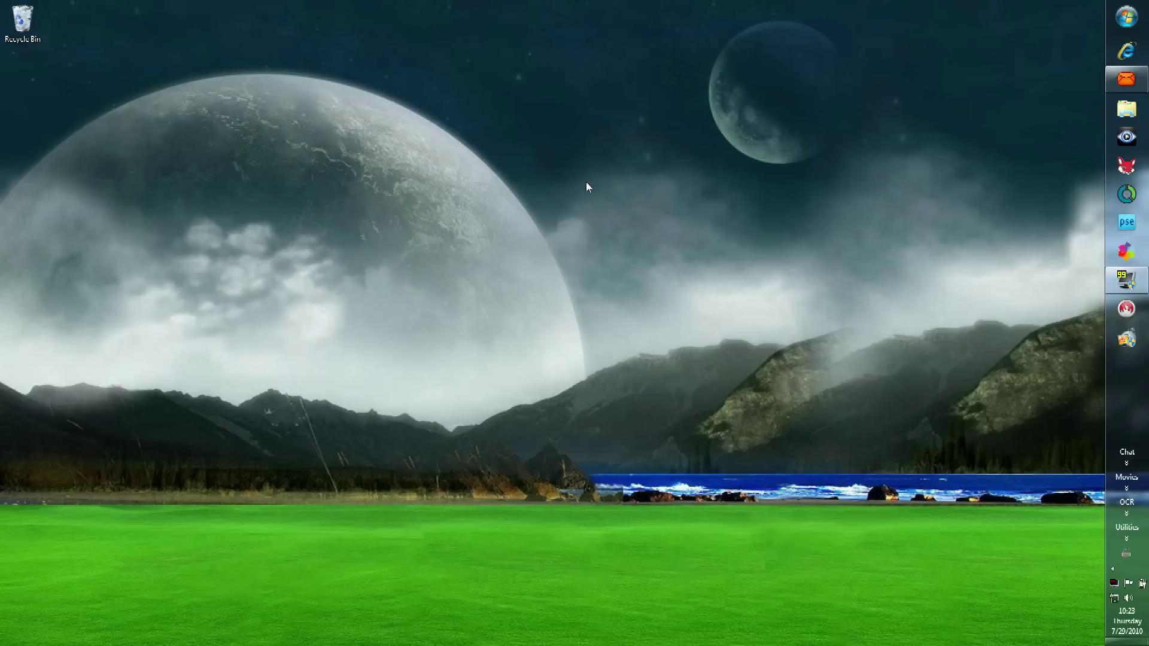
Right-click an empty spot on the taskbar to bring up its context menu
right_click(1125, 376)
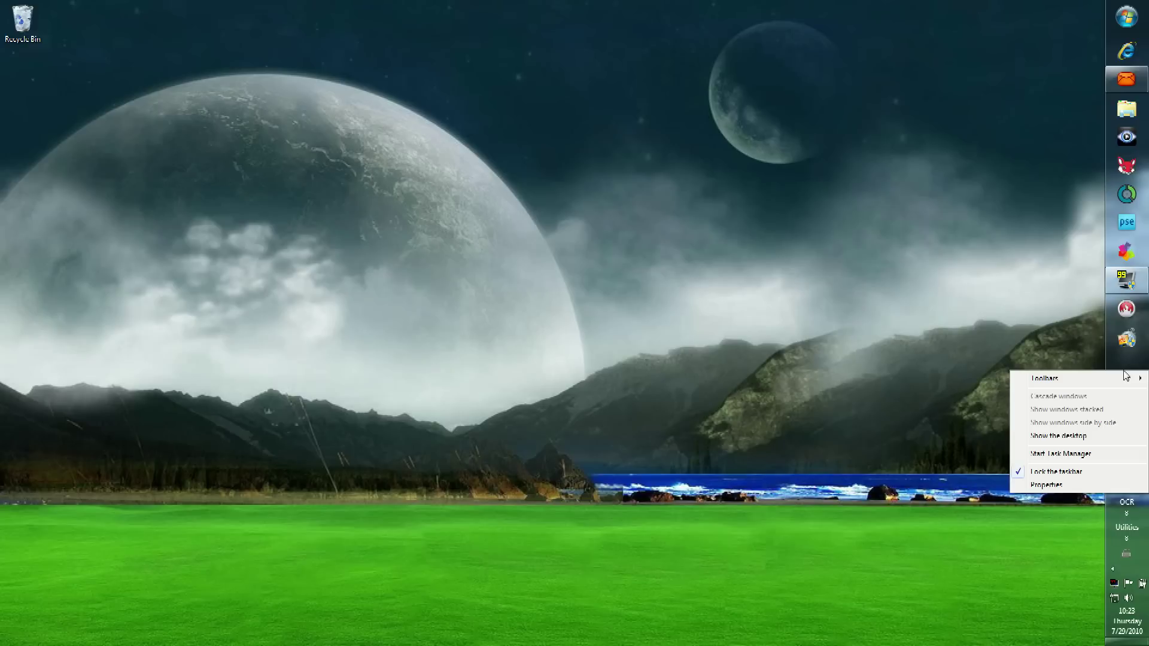
Start Task Manager, select explorer.exe under Processes and request End Process
left_click(1072, 456)
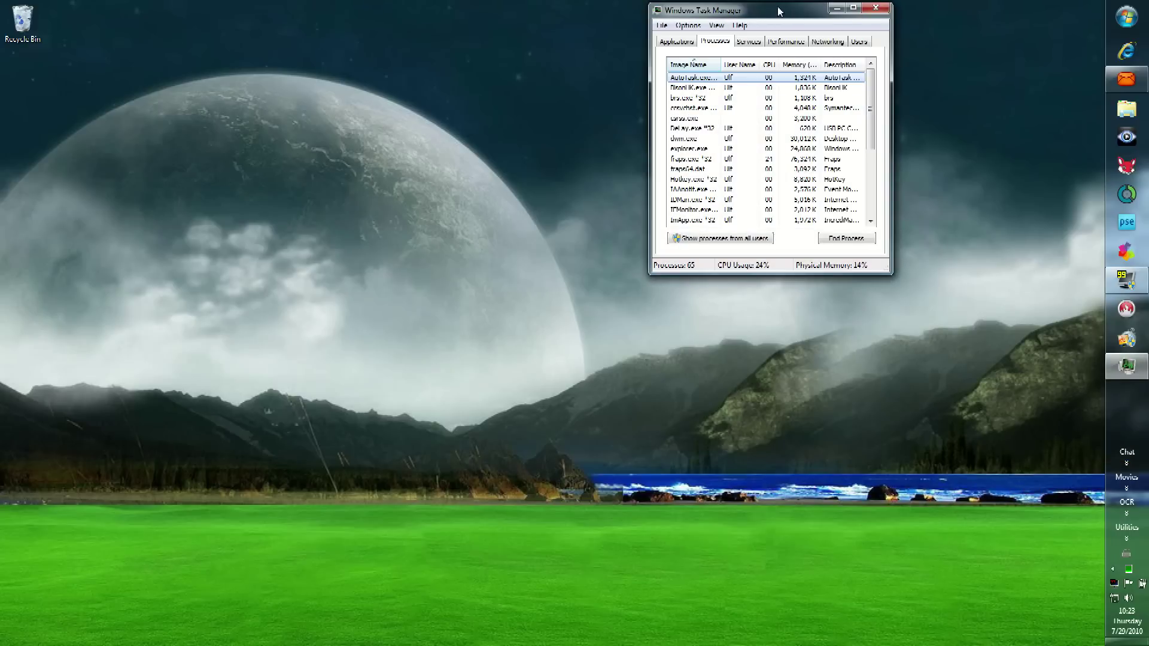
left_click_drag(779, 12, 410, 20)
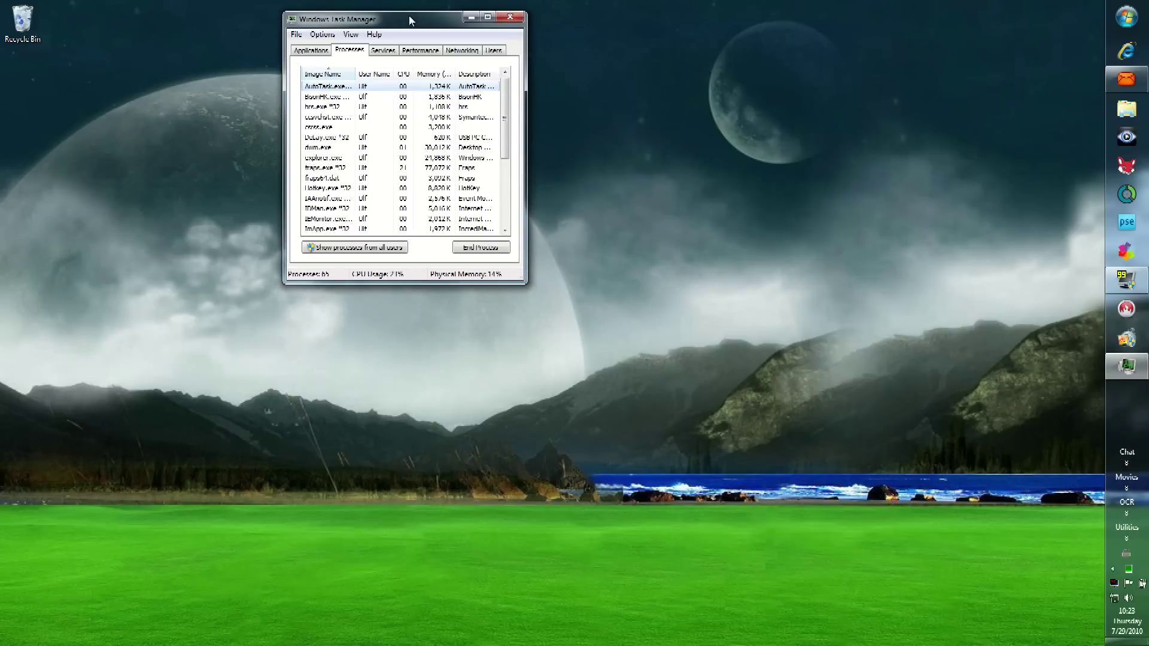
left_click(310, 53)
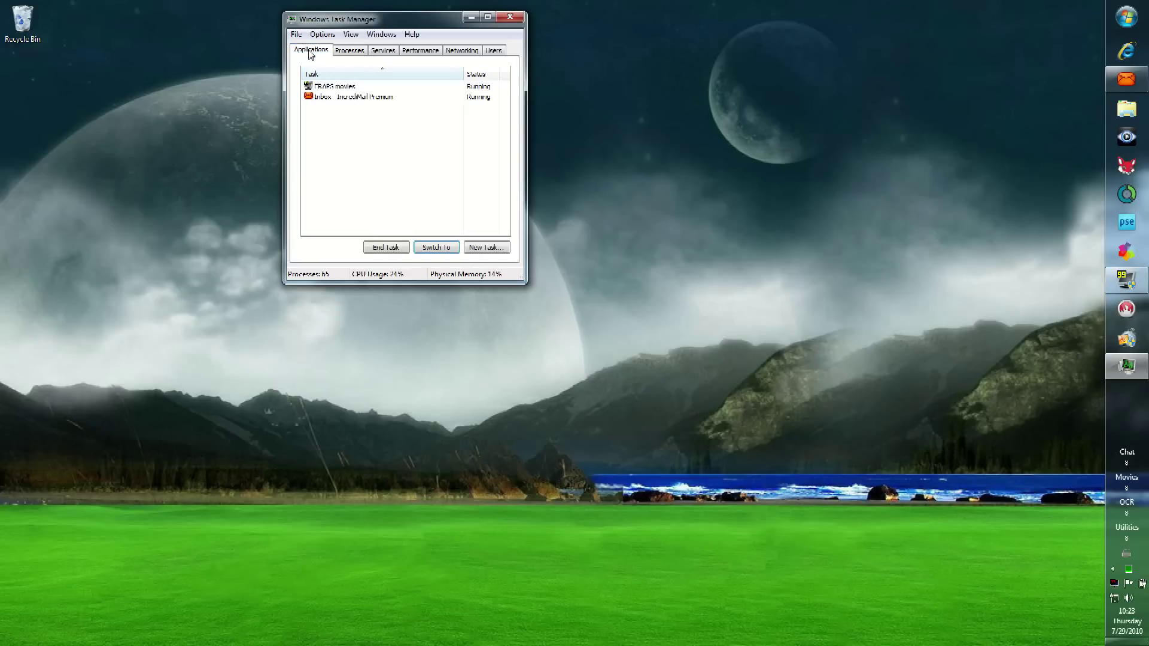
left_click(349, 52)
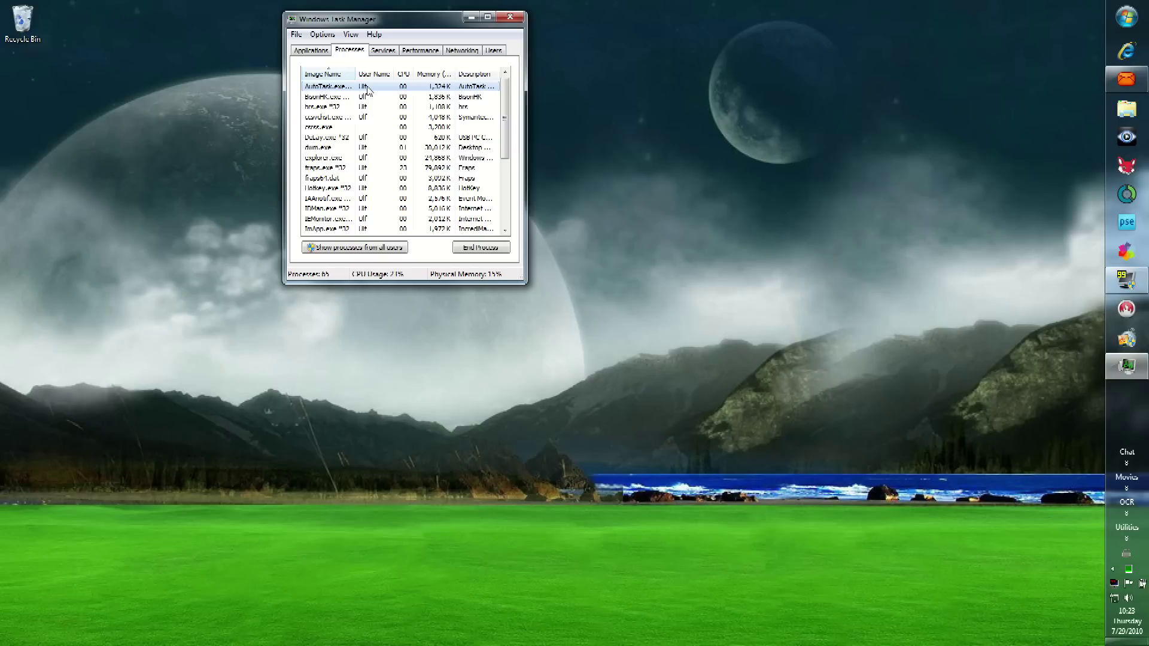
left_click(321, 159)
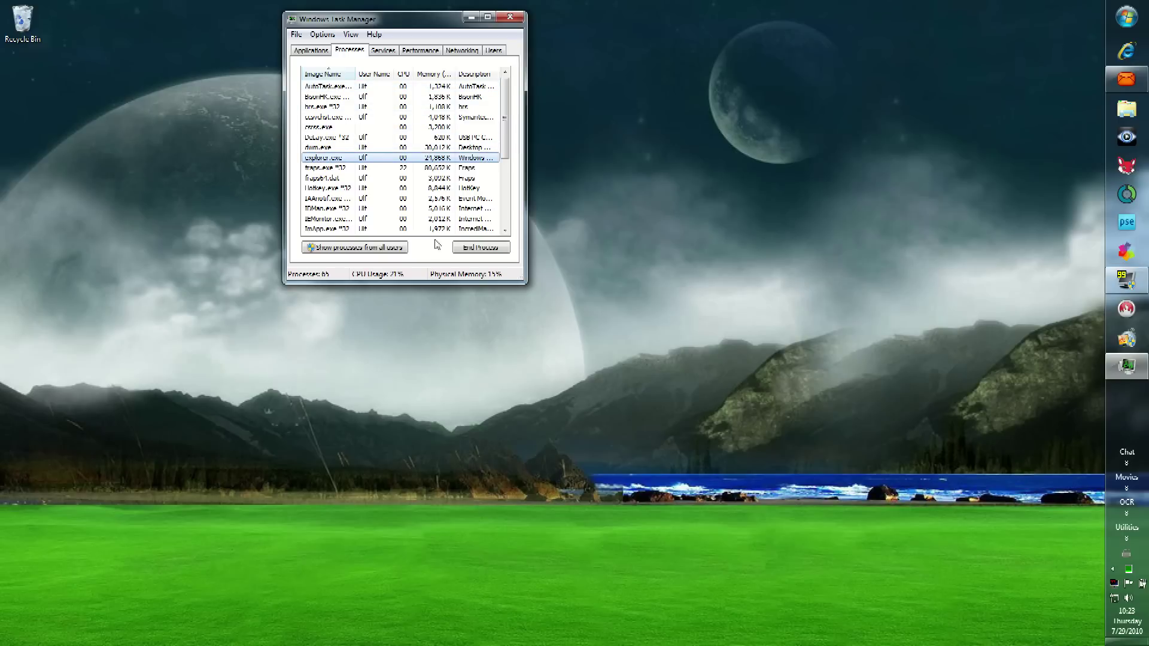
left_click(475, 249)
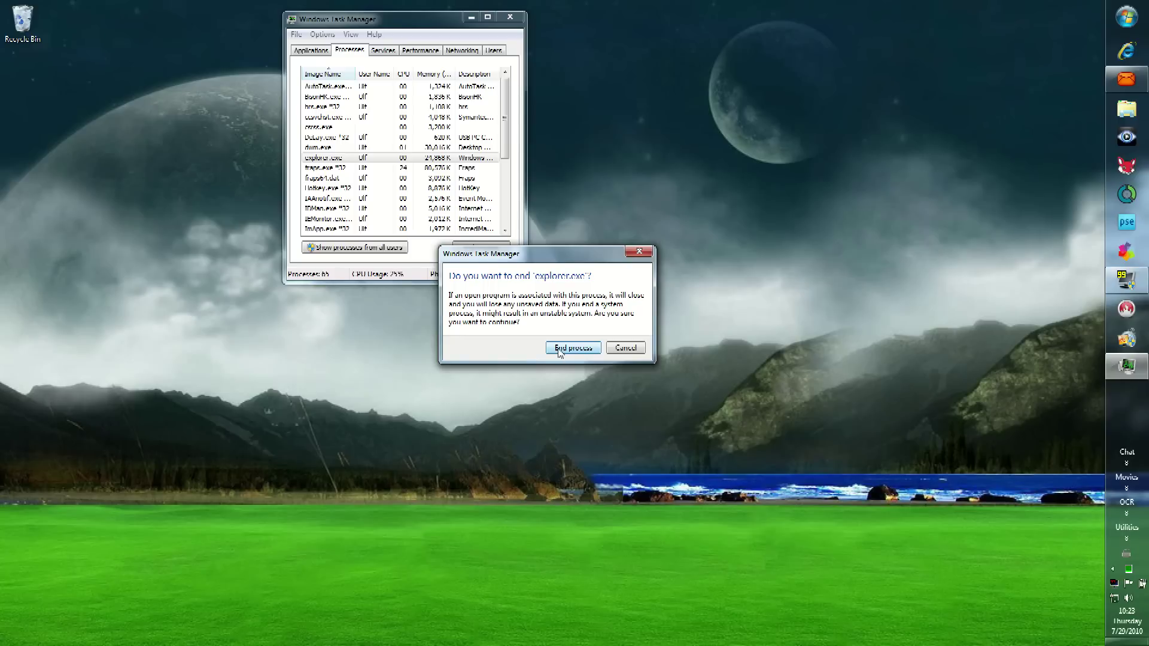
Confirm ending explorer.exe, then bring up Task Manager's File menu
left_click(560, 349)
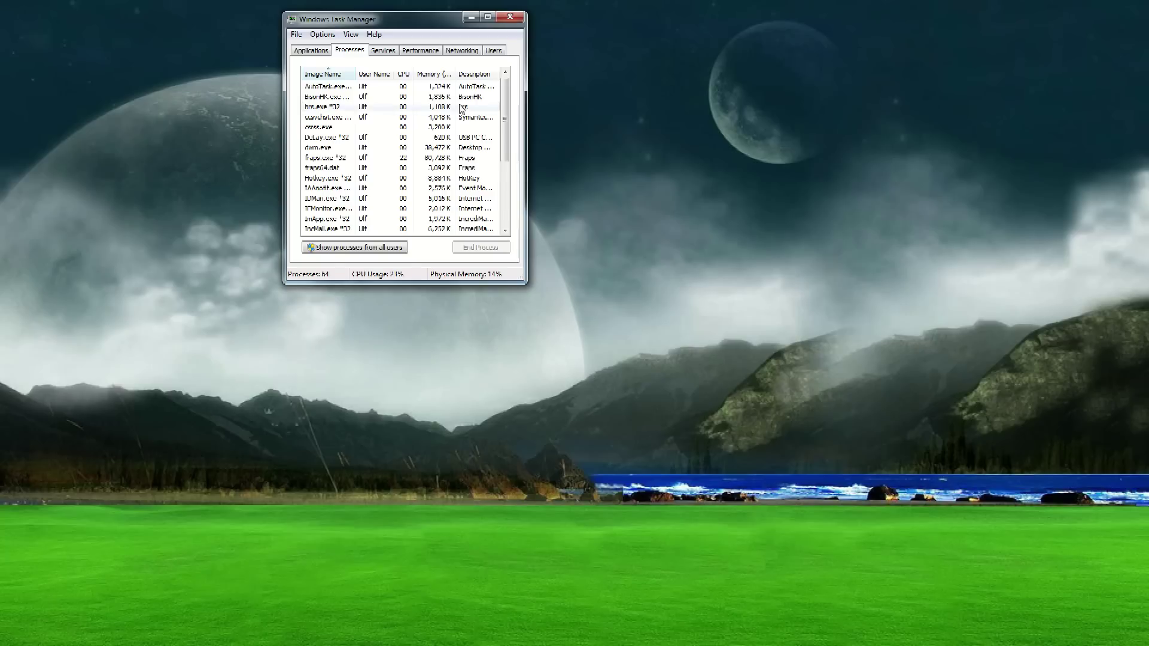
left_click(295, 36)
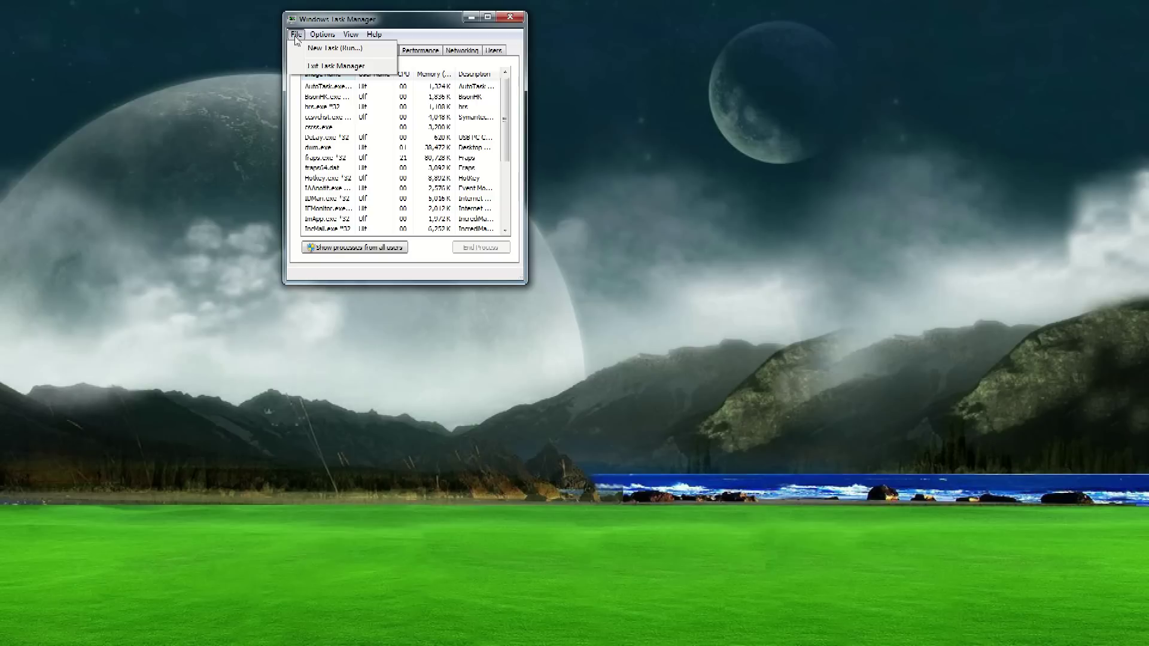
Run cmd.exe as a new task and arrange Task Manager and the console apart
left_click(320, 50)
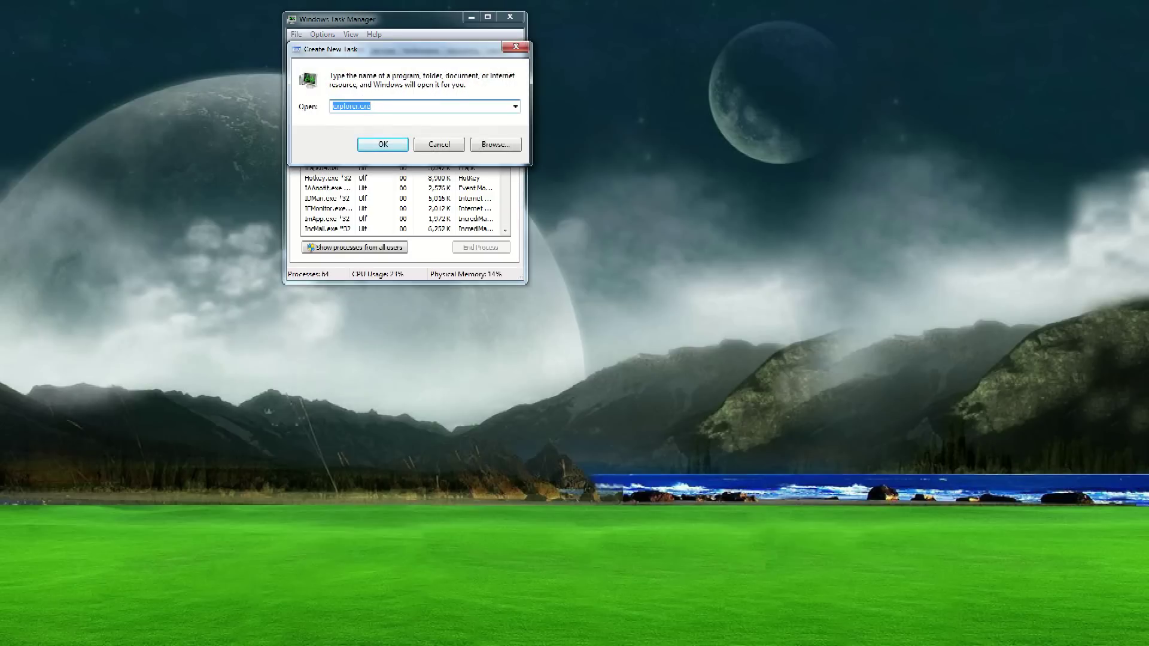
type("cmd.")
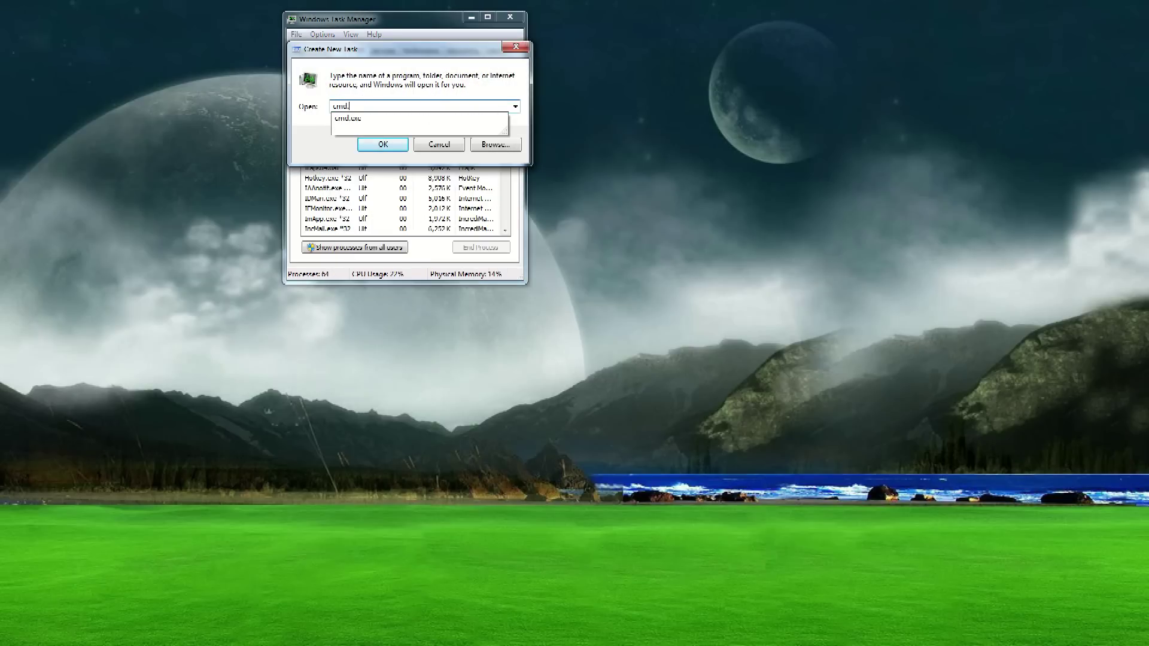
type("exe")
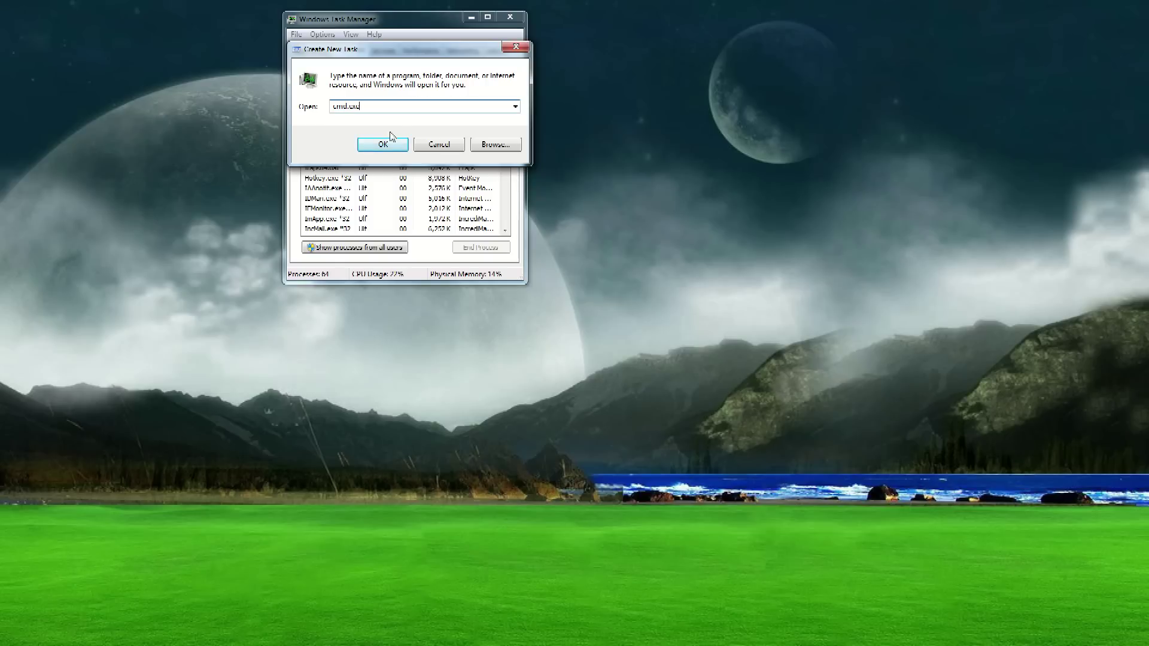
left_click(383, 146)
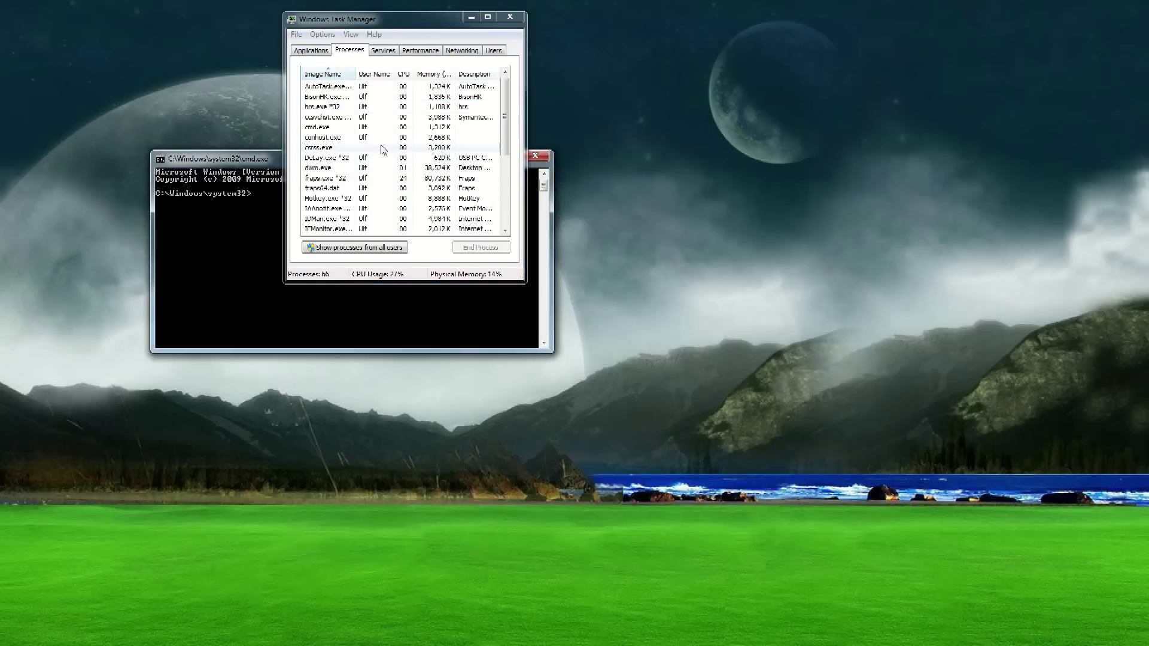
left_click(388, 23)
left_click_drag(388, 23, 700, 15)
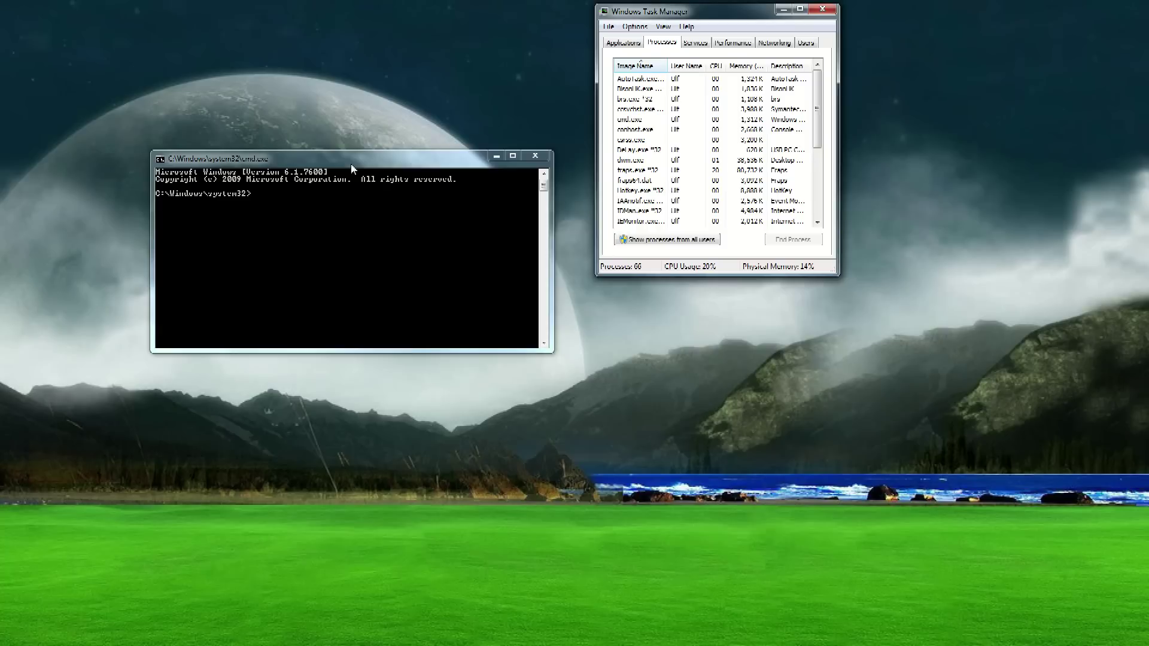
left_click_drag(351, 163, 1, 33)
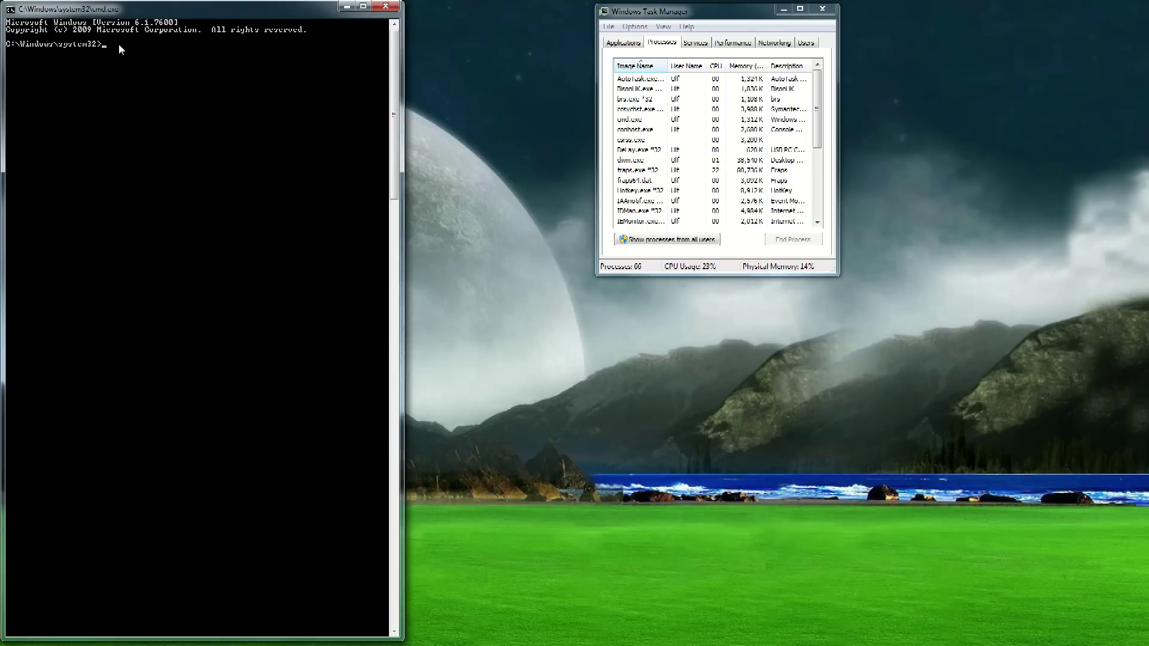
Change the console directory to %userprofile%\AppData\Local
type("cd")
type(" \\")
type("file")
type("%")
type("\\A")
type("pp")
type("Data\\")
type("Local")
key("Return")
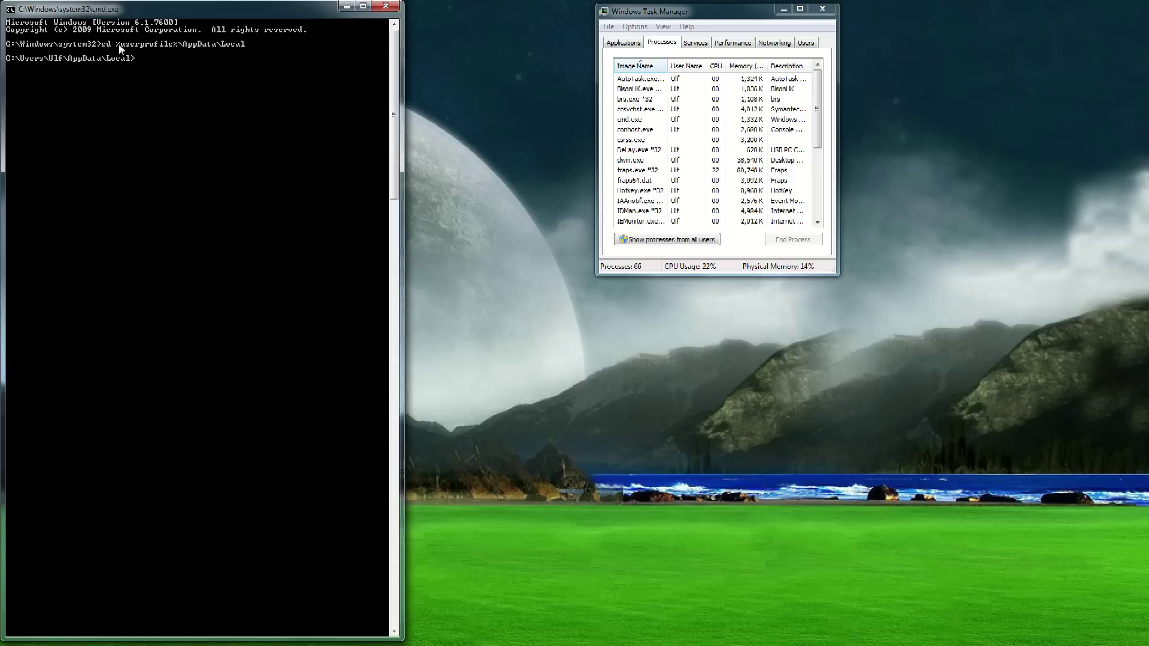
Delete IconCache.db with 'del IconCache.db /a', then exit the console
type("de")
type("l ")
type("Icon")
type("Cac")
type("he.db /")
type("a")
key("Return")
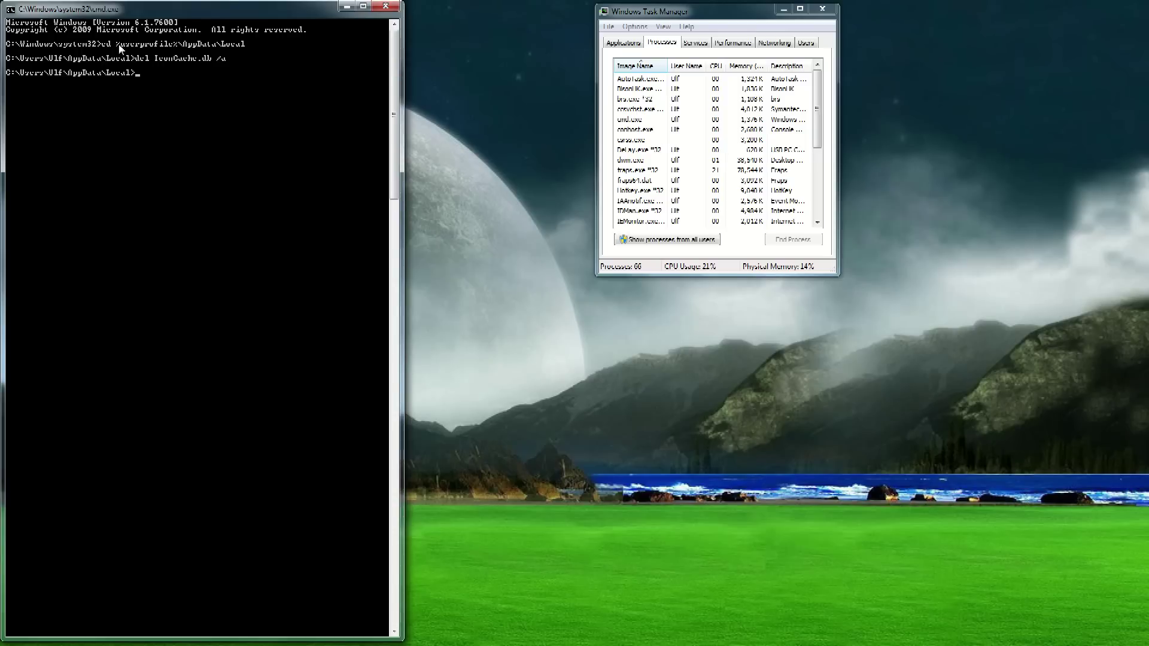
type("exit")
key("Return")
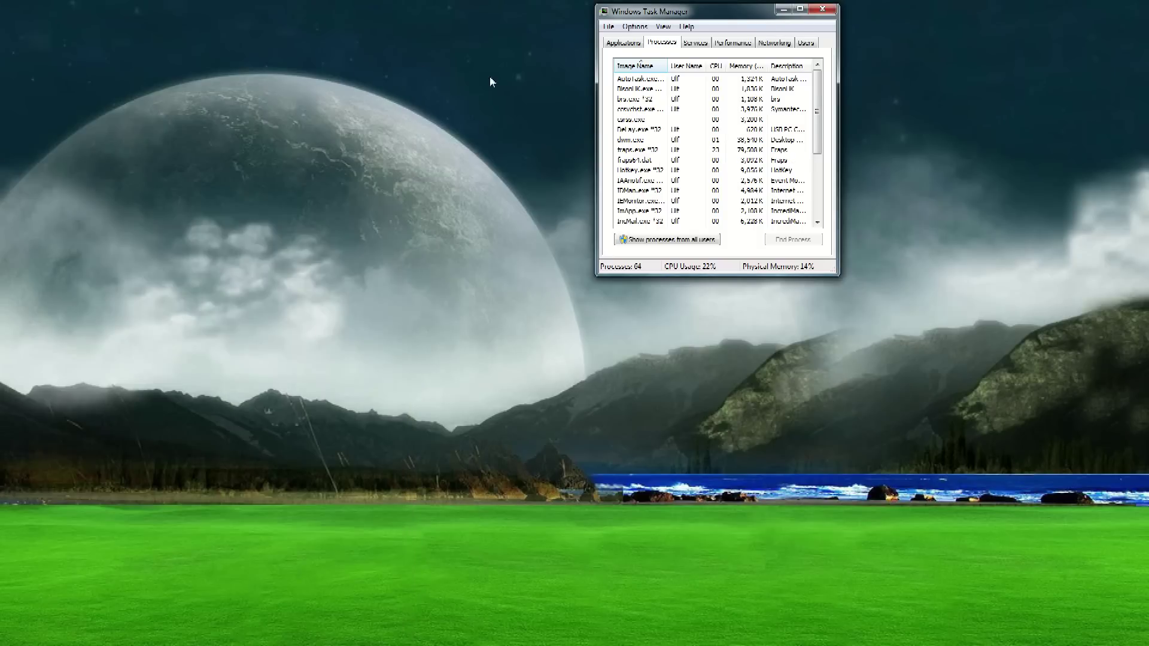
Relaunch explorer.exe through File > New Task to bring back the taskbar
left_click(608, 28)
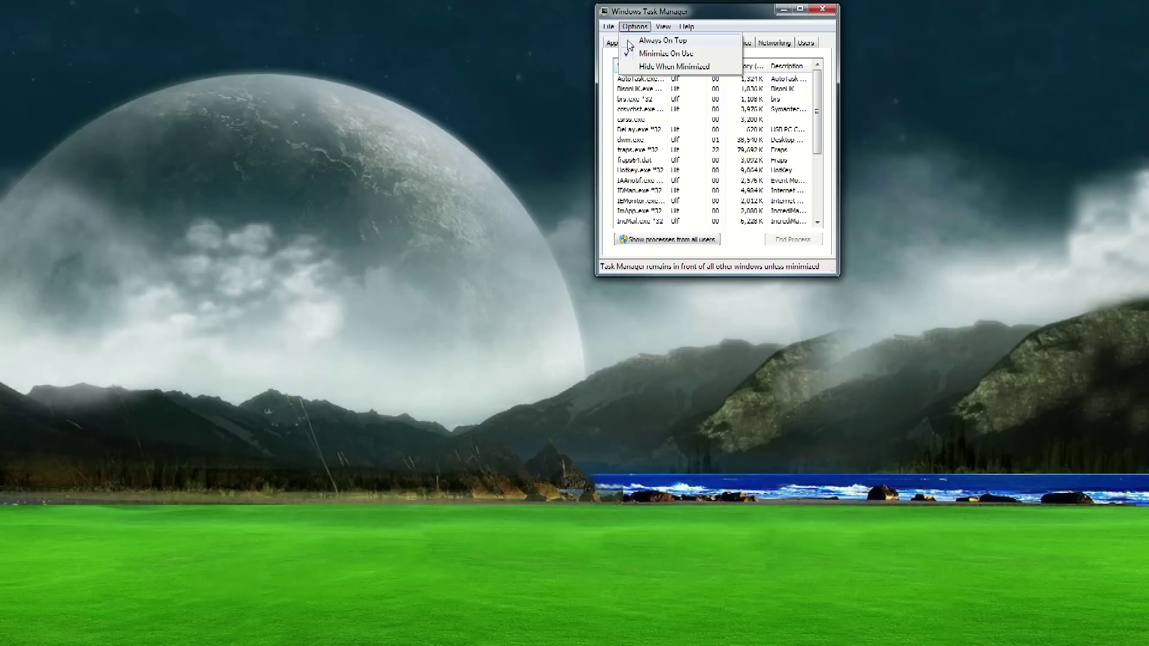
left_click(635, 42)
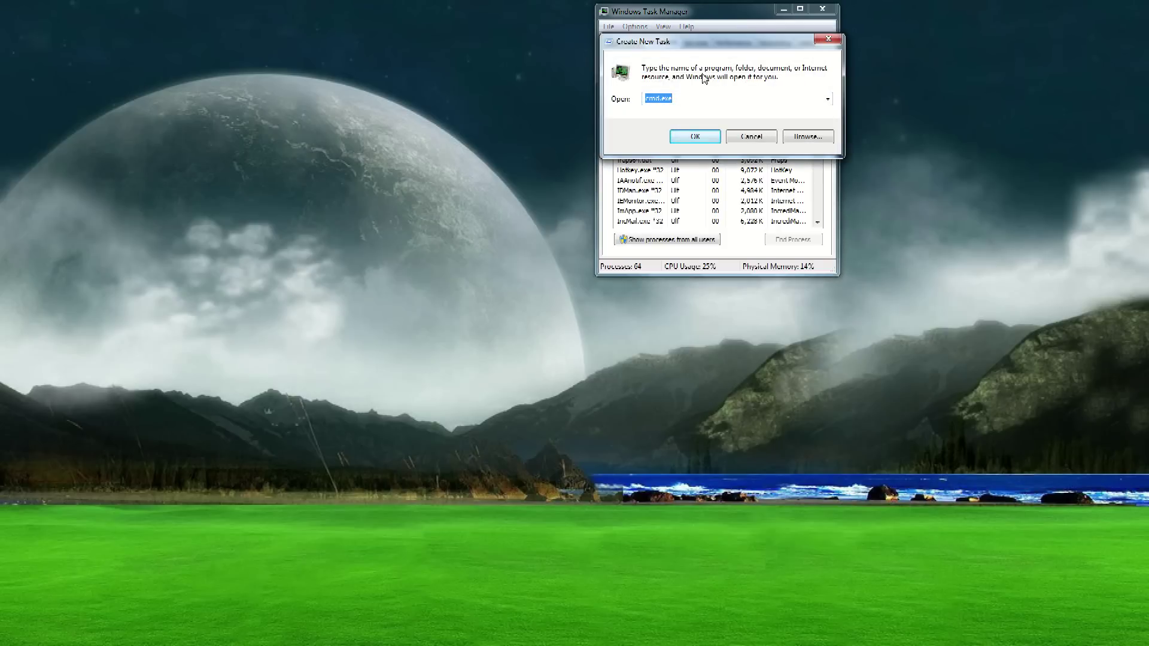
type("e")
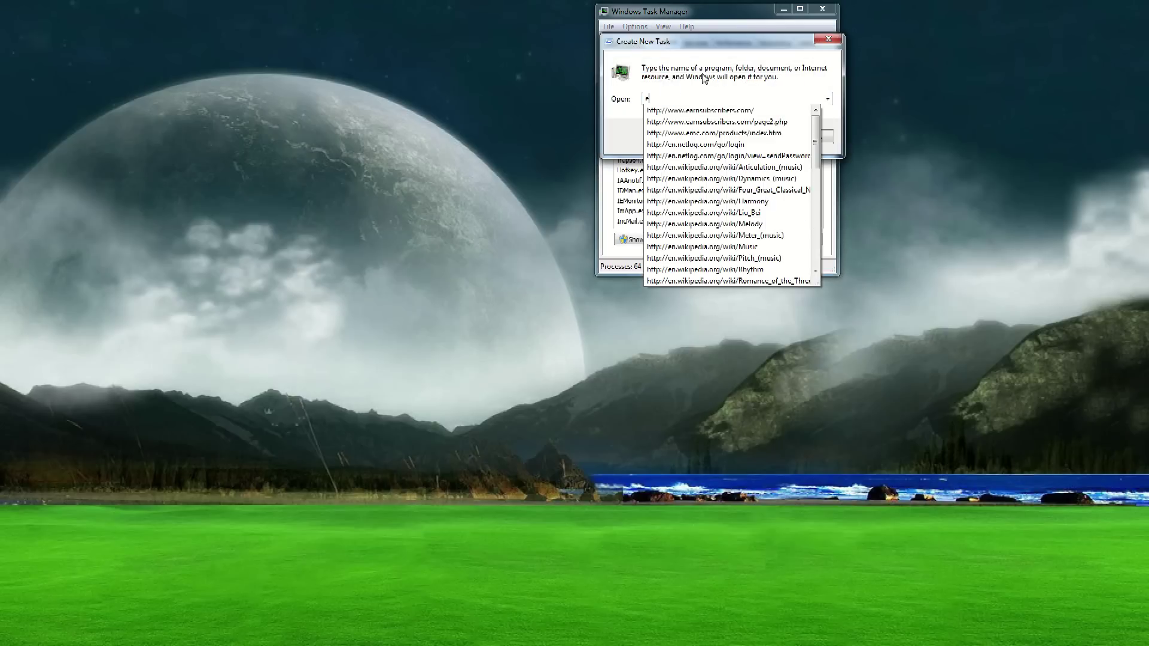
type("xplorer")
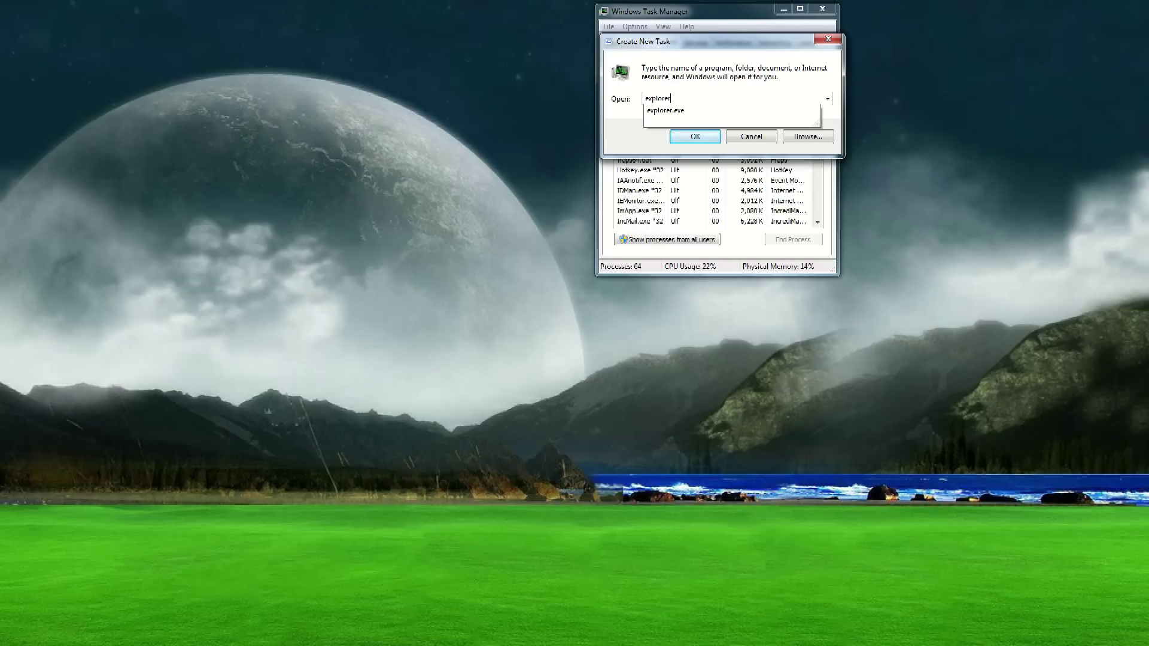
type(".")
type("exe")
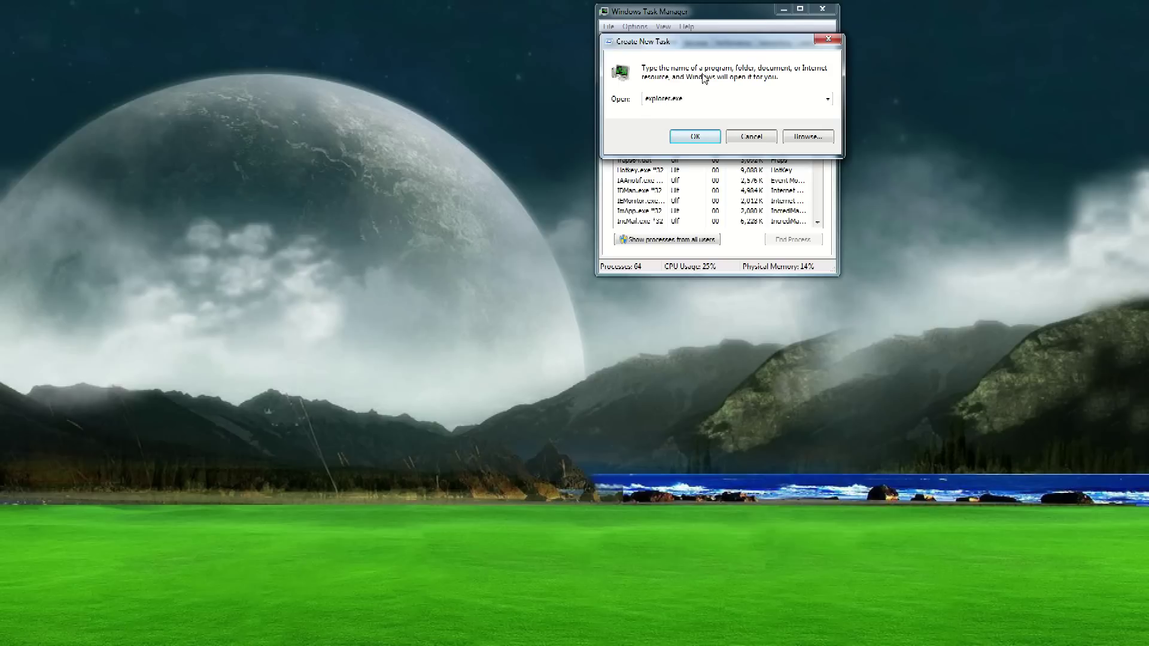
key("Return")
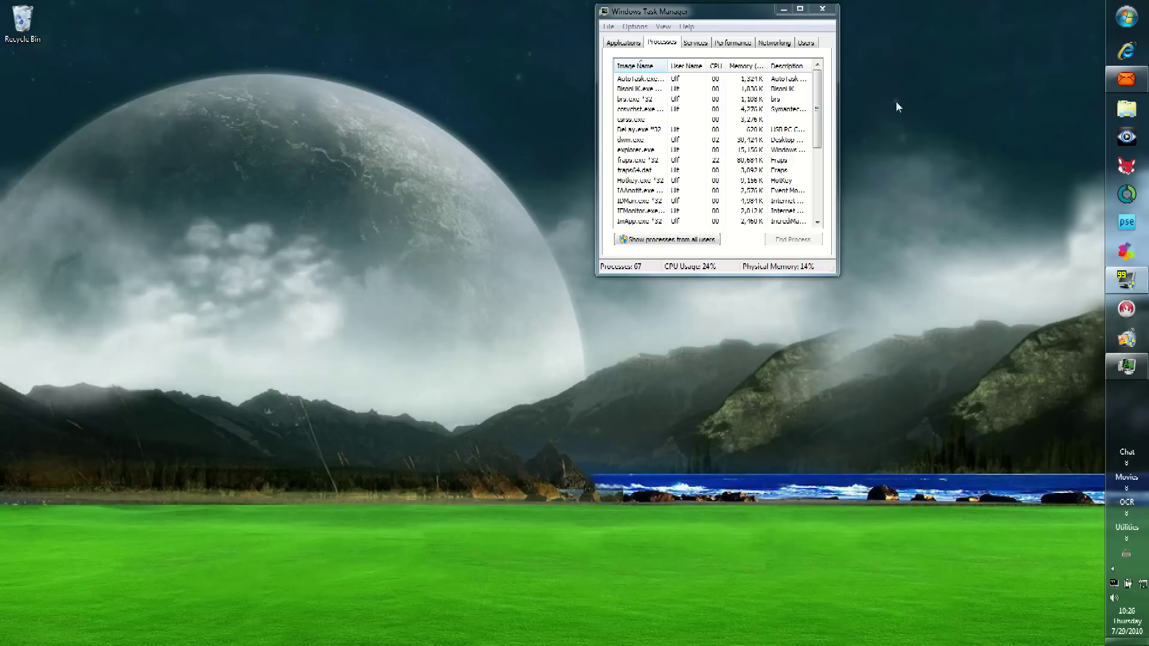
Close the Task Manager window
left_click(822, 10)
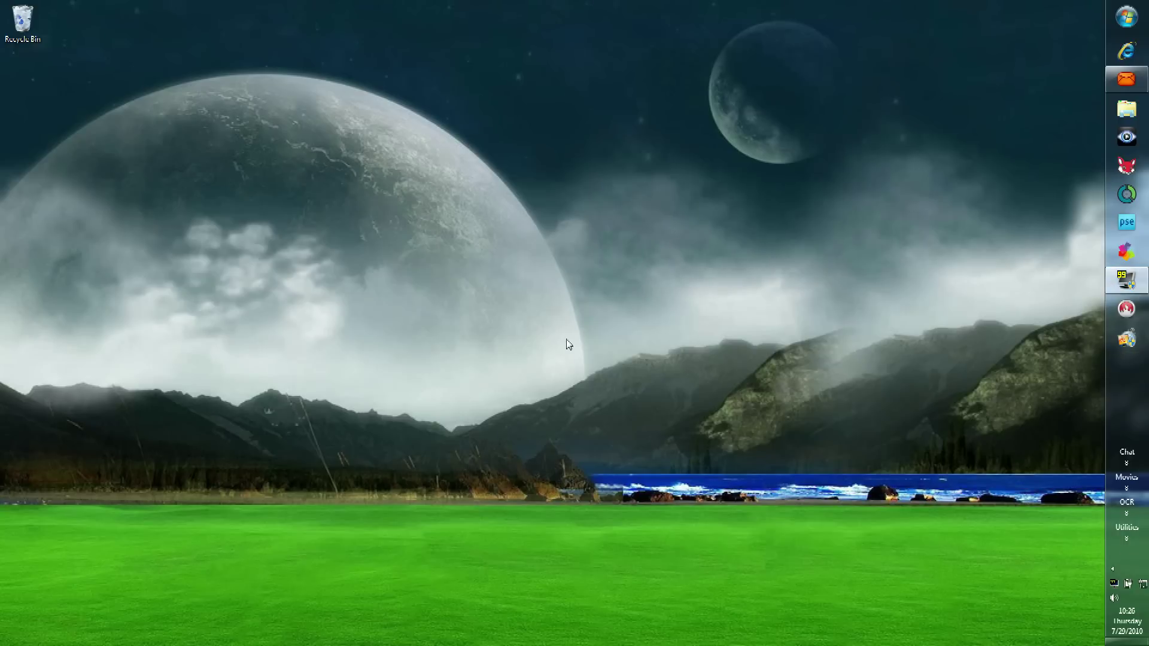